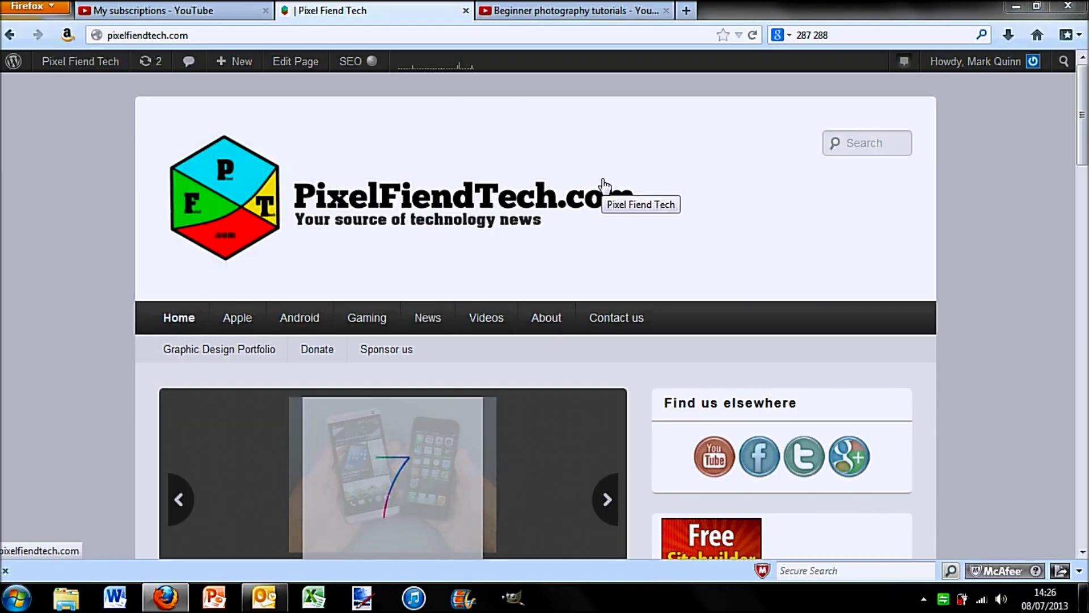
Step: View the site's Donate page with its PayPal donation form
{"action": "left_click", "coordinate": [331, 353]}
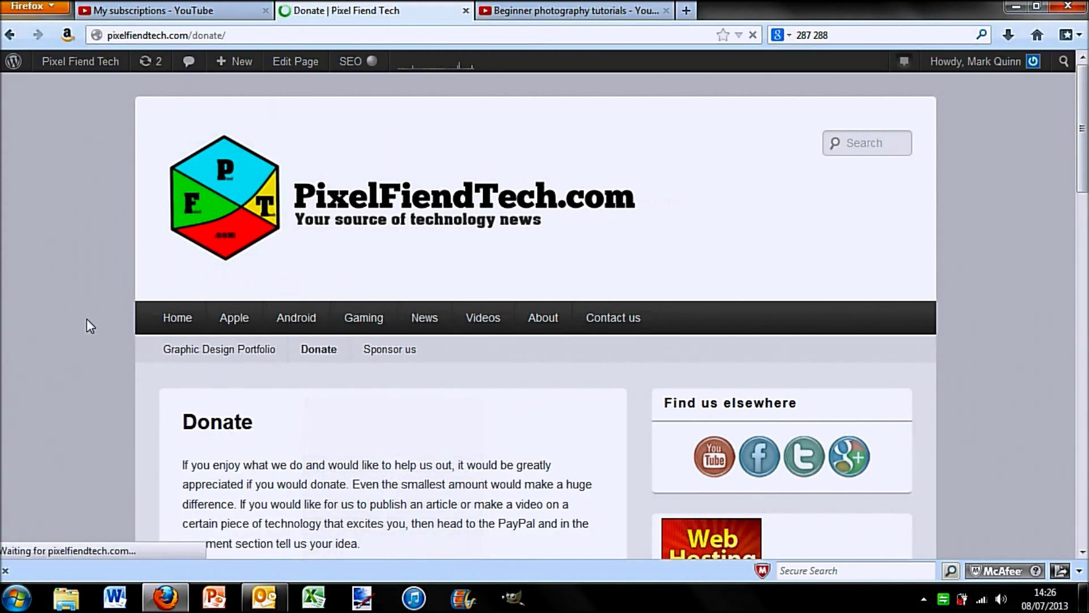
{"action": "scroll", "coordinate": [87, 324], "scroll_direction": "down", "scroll_amount": 3}
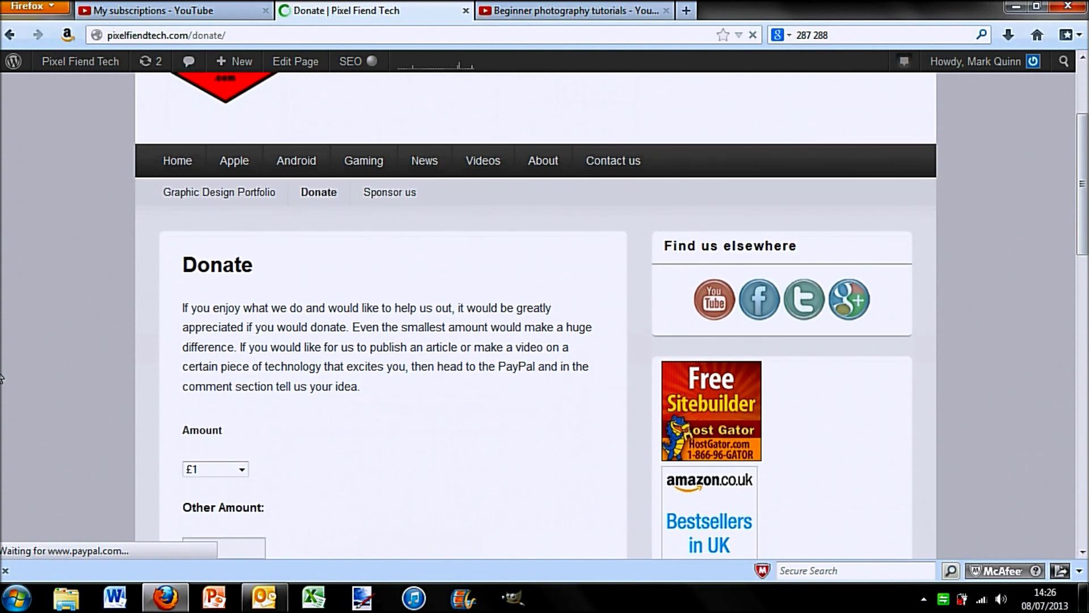
{"action": "scroll", "coordinate": [1, 376], "scroll_direction": "down", "scroll_amount": 3}
{"action": "scroll", "coordinate": [184, 236], "scroll_direction": "down", "scroll_amount": 3}
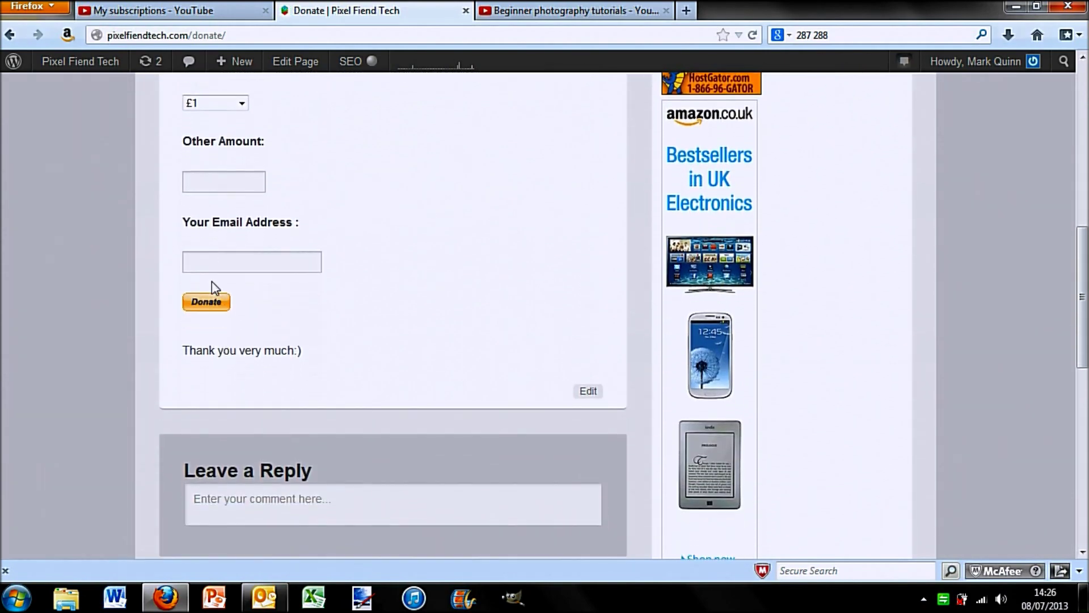
{"action": "scroll", "coordinate": [212, 281], "scroll_direction": "up", "scroll_amount": 6}
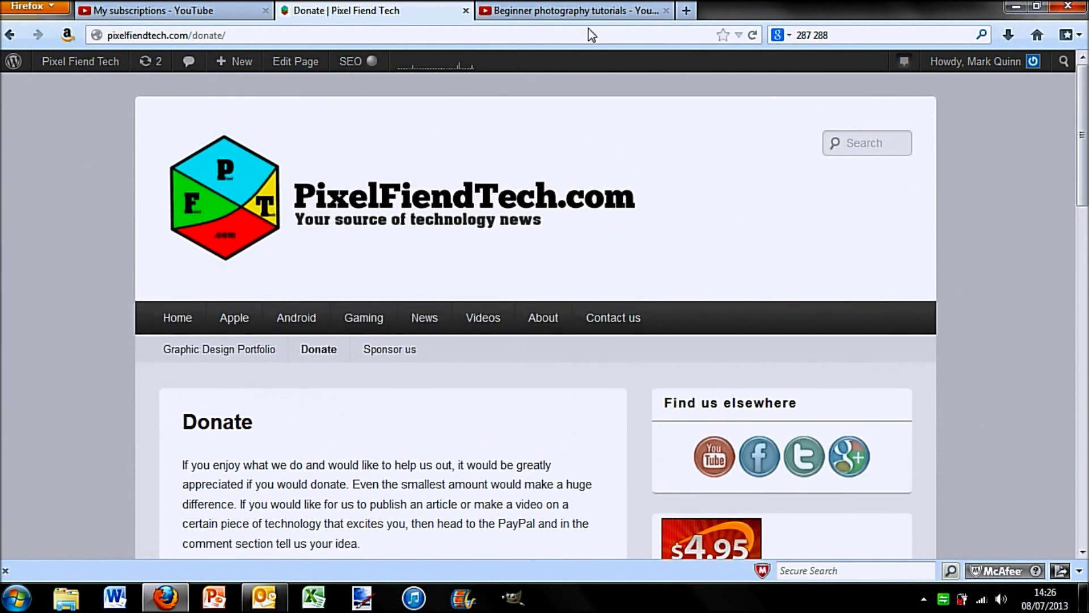
Step: Review the installed plugins list and highlight the WP Easy Paypal Payment Accept plugin name
{"action": "mouse_move", "coordinate": [80, 62]}
{"action": "left_click", "coordinate": [93, 64]}
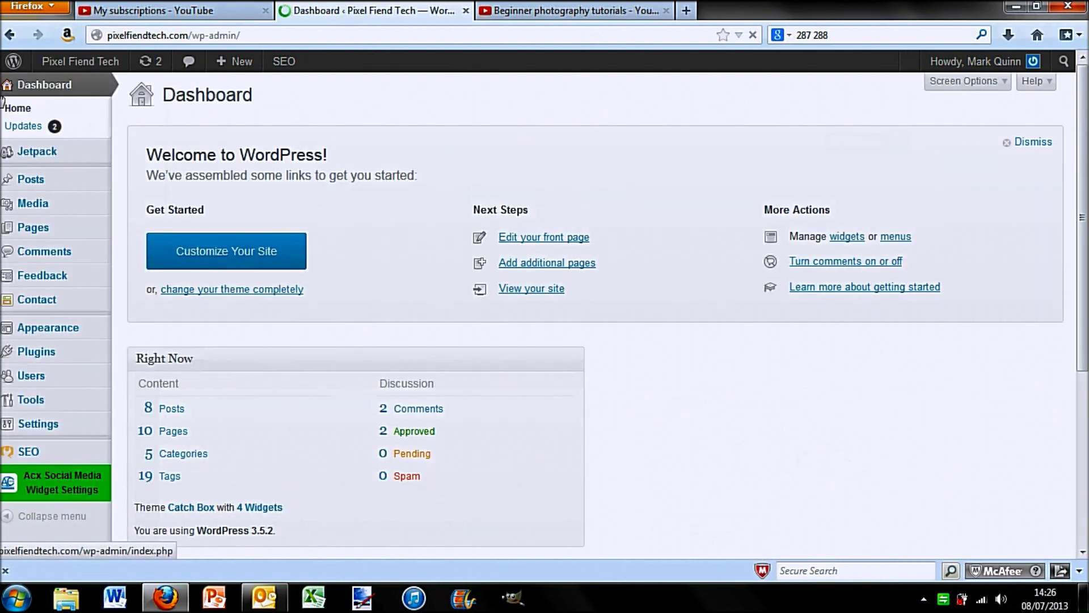
{"action": "left_click", "coordinate": [76, 356]}
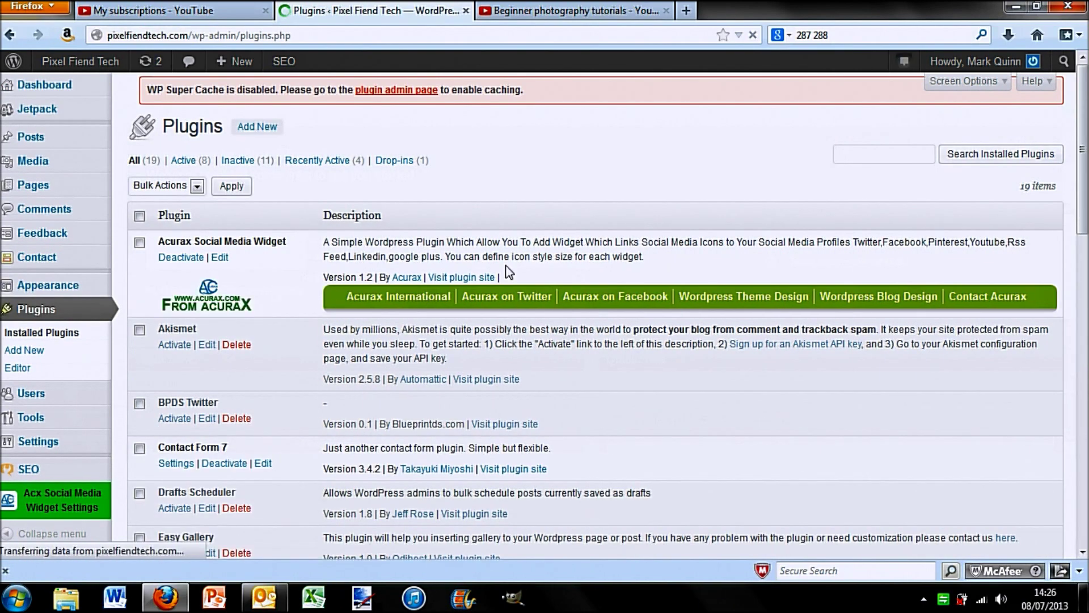
{"action": "scroll", "coordinate": [494, 274], "scroll_direction": "down", "scroll_amount": 2}
{"action": "scroll", "coordinate": [508, 271], "scroll_direction": "down", "scroll_amount": 1}
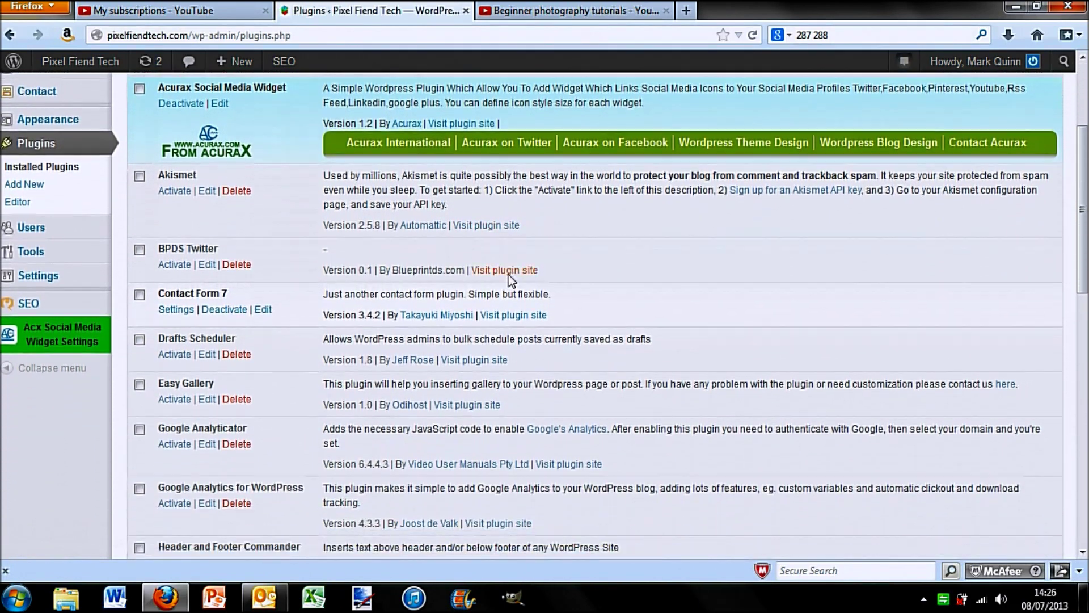
{"action": "scroll", "coordinate": [495, 290], "scroll_direction": "down", "scroll_amount": 1}
{"action": "scroll", "coordinate": [476, 315], "scroll_direction": "down", "scroll_amount": 2}
{"action": "scroll", "coordinate": [455, 351], "scroll_direction": "down", "scroll_amount": 2}
{"action": "scroll", "coordinate": [455, 351], "scroll_direction": "down", "scroll_amount": 1}
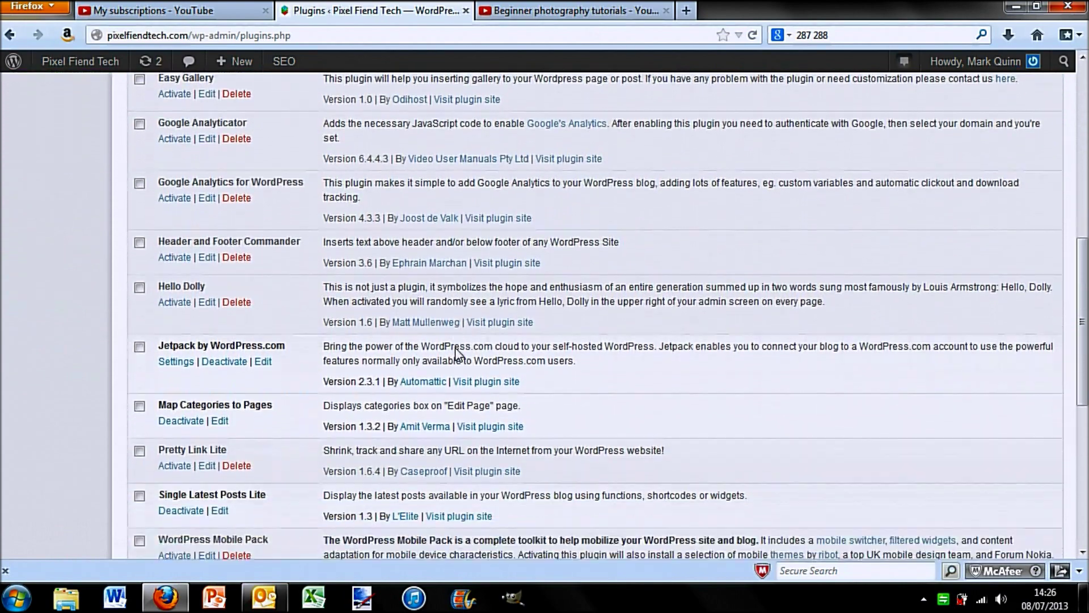
{"action": "scroll", "coordinate": [455, 351], "scroll_direction": "down", "scroll_amount": 2}
{"action": "scroll", "coordinate": [457, 353], "scroll_direction": "down", "scroll_amount": 1}
{"action": "scroll", "coordinate": [457, 353], "scroll_direction": "down", "scroll_amount": 1}
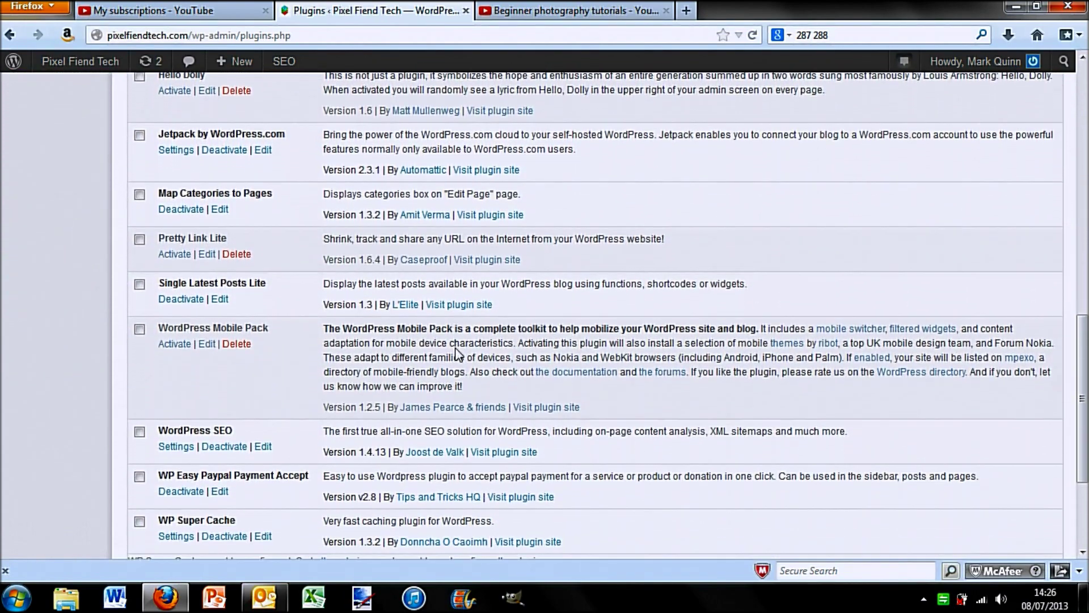
{"action": "scroll", "coordinate": [458, 348], "scroll_direction": "down", "scroll_amount": 1}
{"action": "scroll", "coordinate": [459, 348], "scroll_direction": "down", "scroll_amount": 1}
{"action": "scroll", "coordinate": [460, 353], "scroll_direction": "down", "scroll_amount": 1}
{"action": "scroll", "coordinate": [459, 353], "scroll_direction": "down", "scroll_amount": 1}
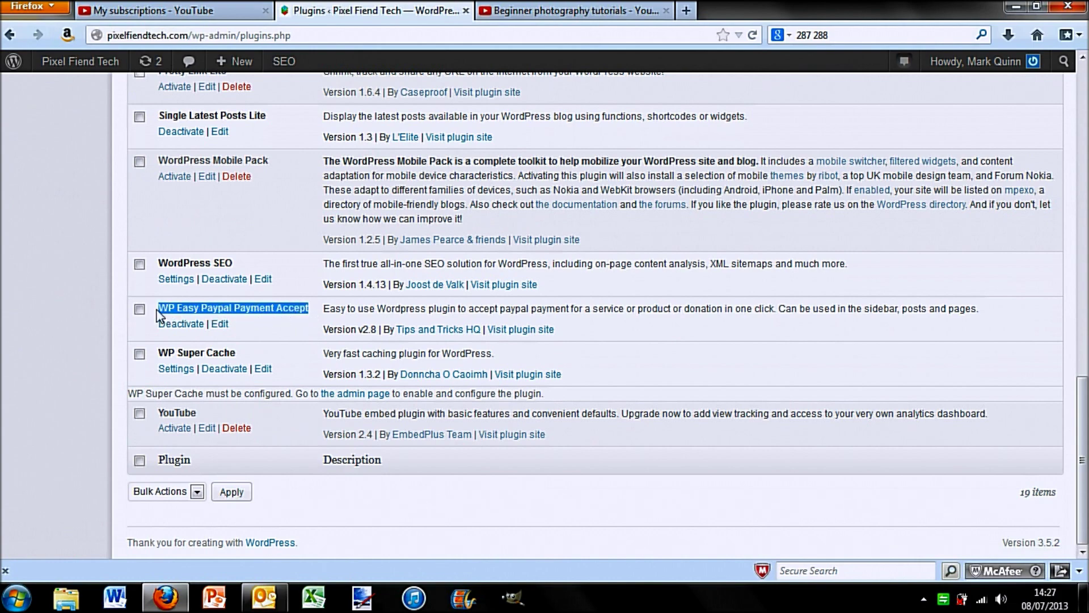
{"action": "left_click_drag", "start_coordinate": [271, 315], "coordinate": [38, 315]}
{"action": "scroll", "coordinate": [34, 315], "scroll_direction": "up", "scroll_amount": 3}
{"action": "scroll", "coordinate": [34, 315], "scroll_direction": "up", "scroll_amount": 10}
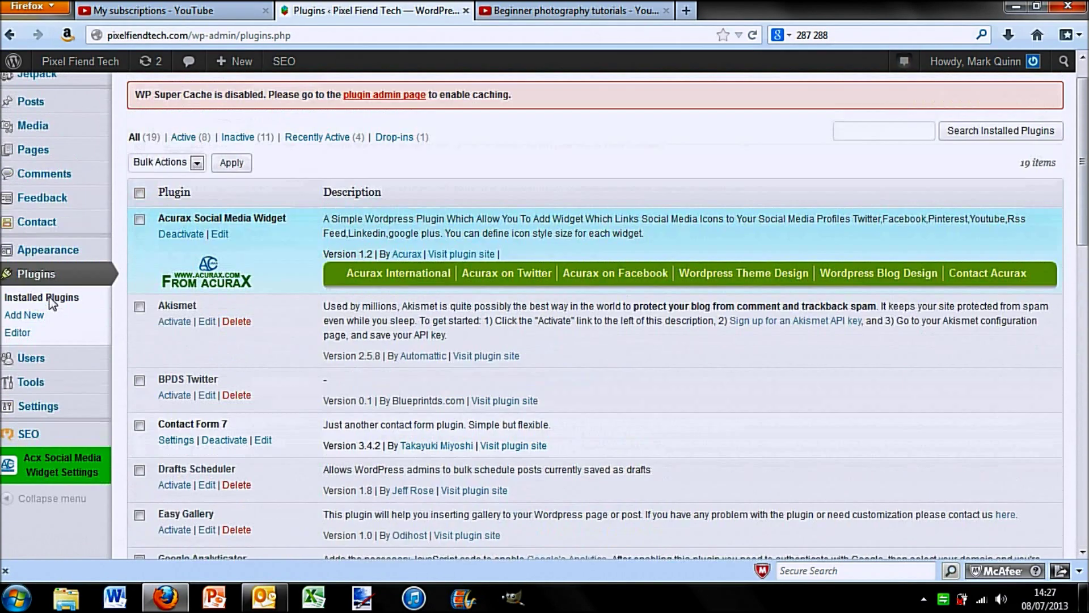
{"action": "scroll", "coordinate": [51, 341], "scroll_direction": "up", "scroll_amount": 1}
{"action": "left_click", "coordinate": [57, 357]}
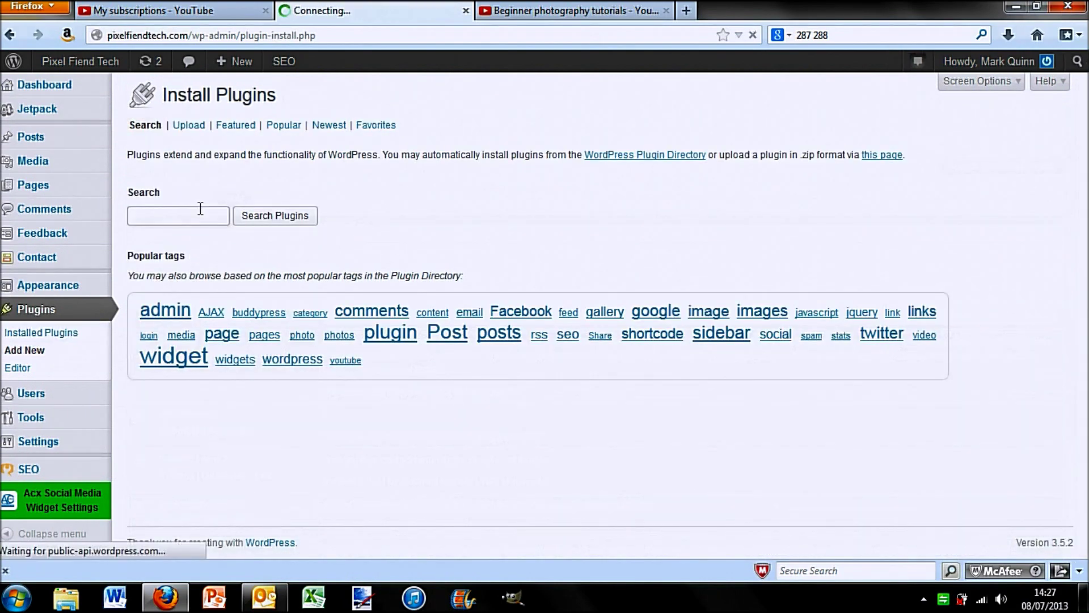
Step: Search the plugin directory for WP Easy Paypal Payment Accept
{"action": "left_click", "coordinate": [200, 209]}
{"action": "type", "text": "Paypal Payment Accept"}
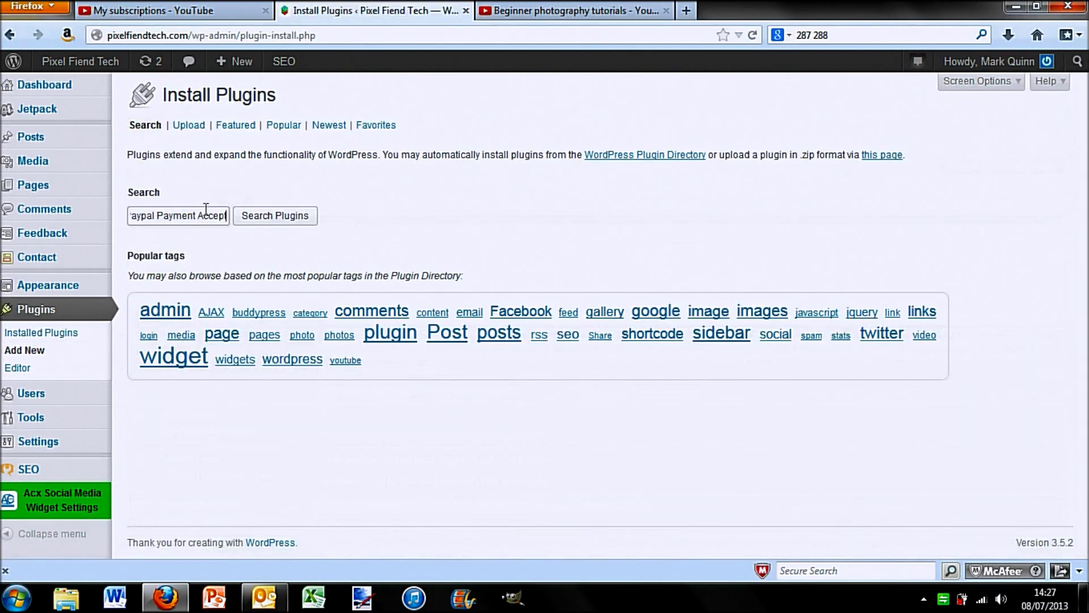
{"action": "left_click", "coordinate": [260, 225]}
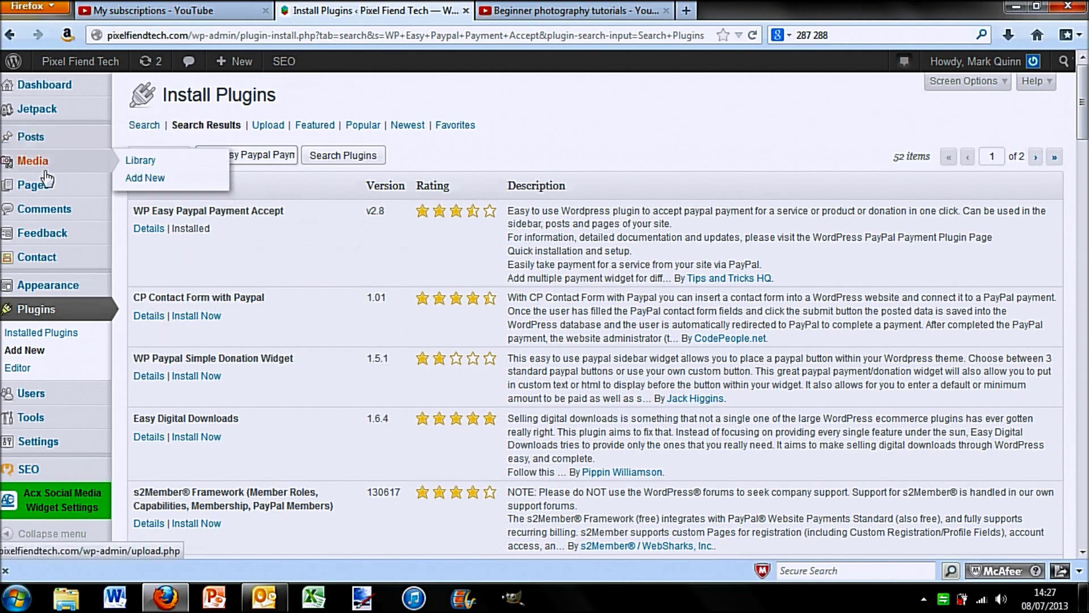
{"action": "mouse_move", "coordinate": [34, 185]}
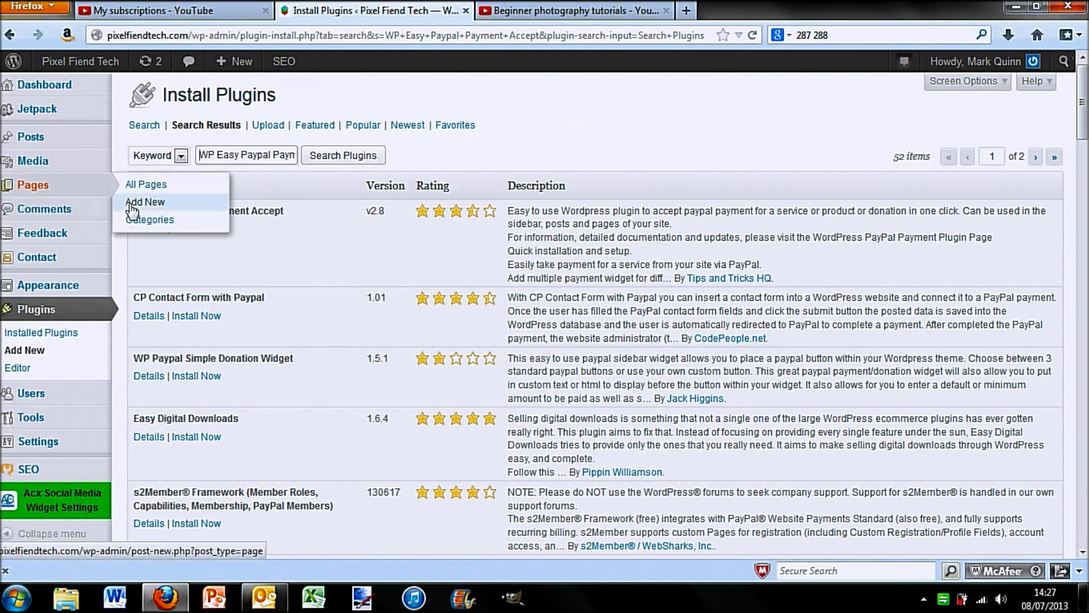
Step: Start a new blank page from Pages > Add New
{"action": "left_click", "coordinate": [136, 203]}
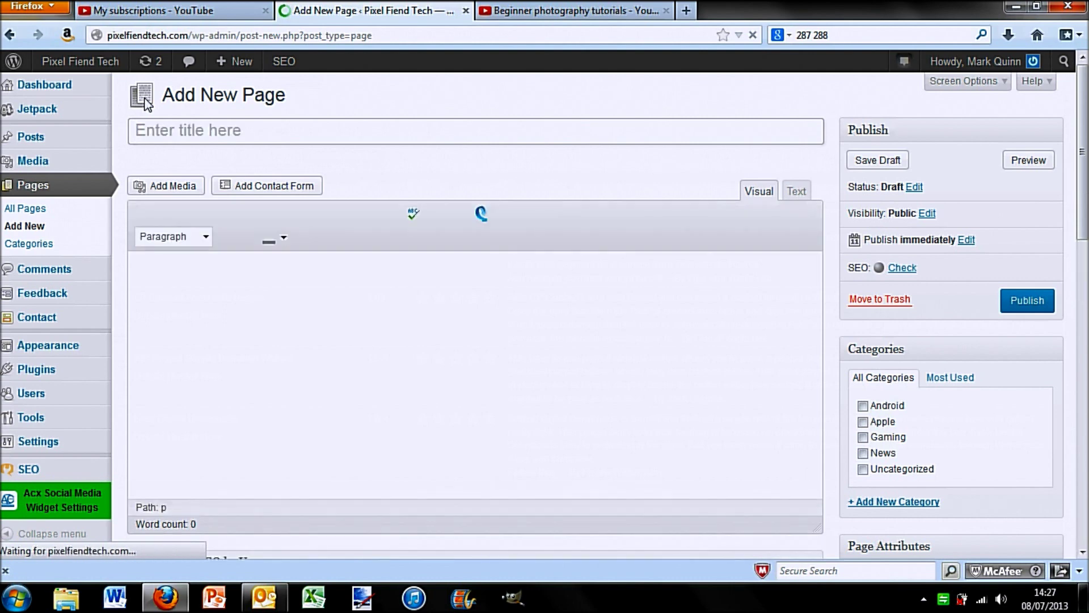
{"action": "type", "text": "te"}
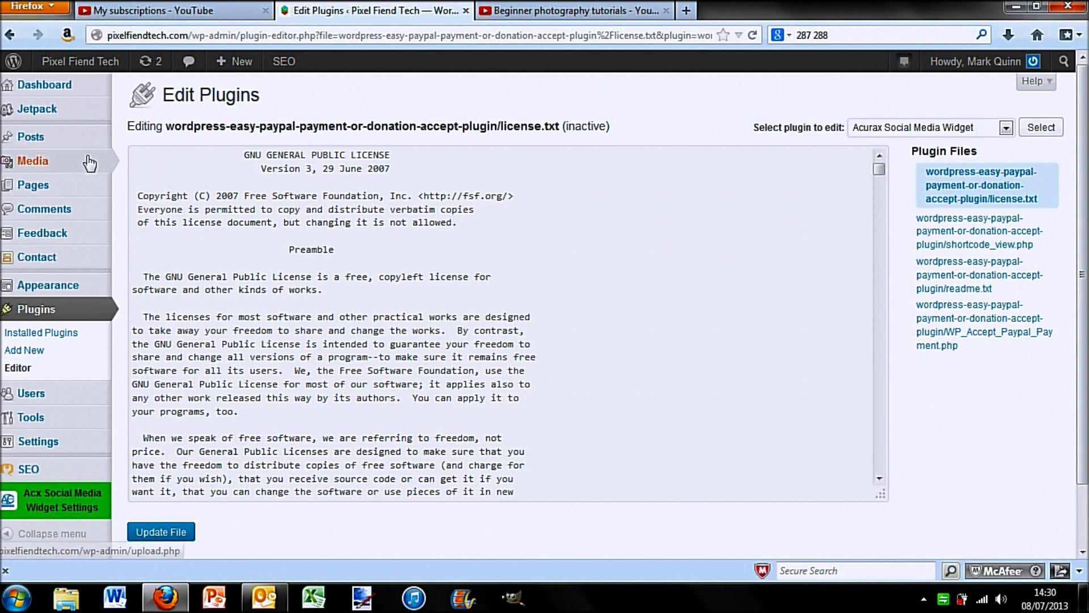
{"action": "mouse_move", "coordinate": [38, 441]}
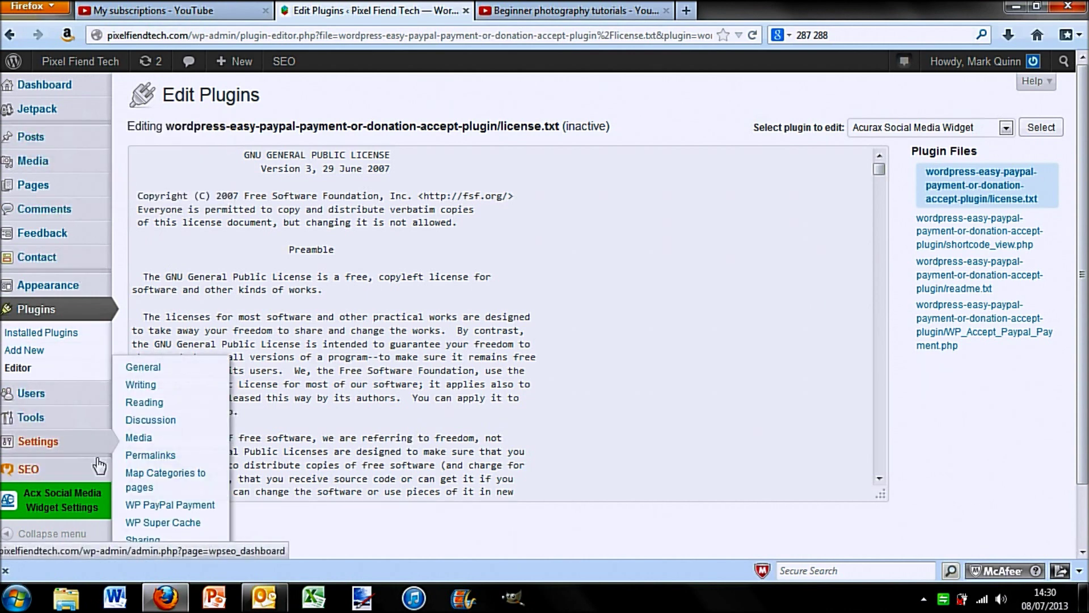
Step: Copy the [wp_paypal_payment] shortcode from the plugin settings, keeping Pound Sterling as currency
{"action": "left_click", "coordinate": [148, 510]}
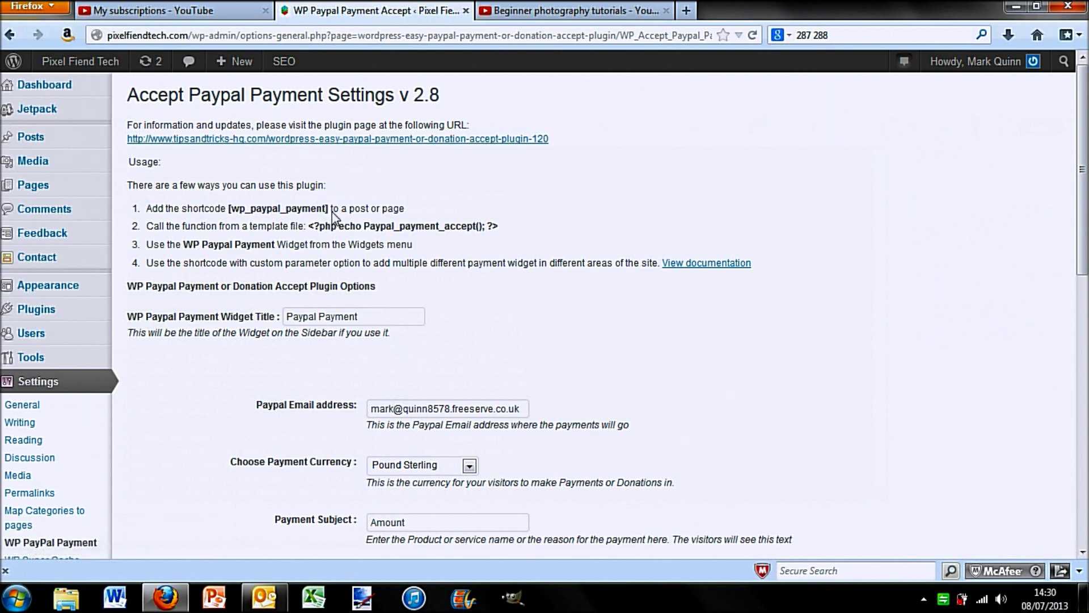
{"action": "left_click_drag", "start_coordinate": [330, 211], "coordinate": [226, 210]}
{"action": "key", "text": "ctrl+c"}
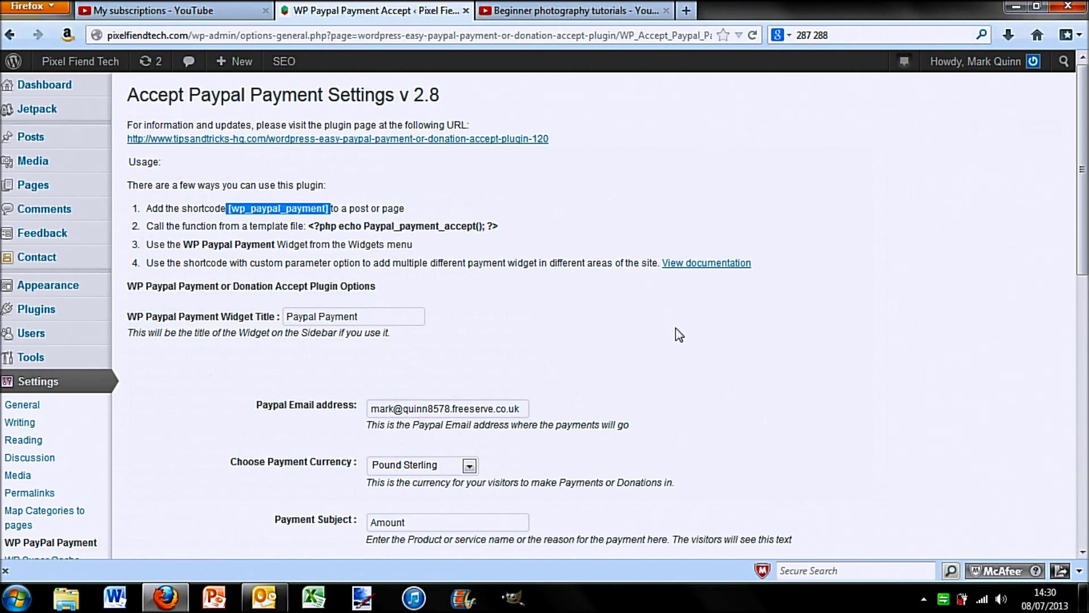
{"action": "scroll", "coordinate": [679, 334], "scroll_direction": "down", "scroll_amount": 1}
{"action": "scroll", "coordinate": [678, 333], "scroll_direction": "down", "scroll_amount": 2}
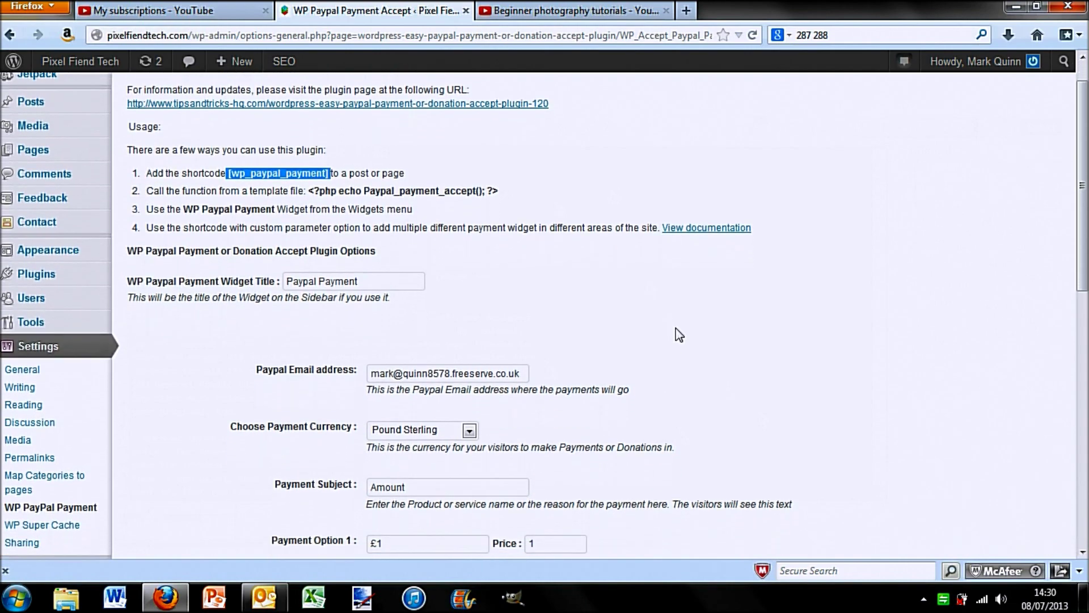
{"action": "scroll", "coordinate": [678, 332], "scroll_direction": "down", "scroll_amount": 2}
{"action": "scroll", "coordinate": [678, 330], "scroll_direction": "down", "scroll_amount": 2}
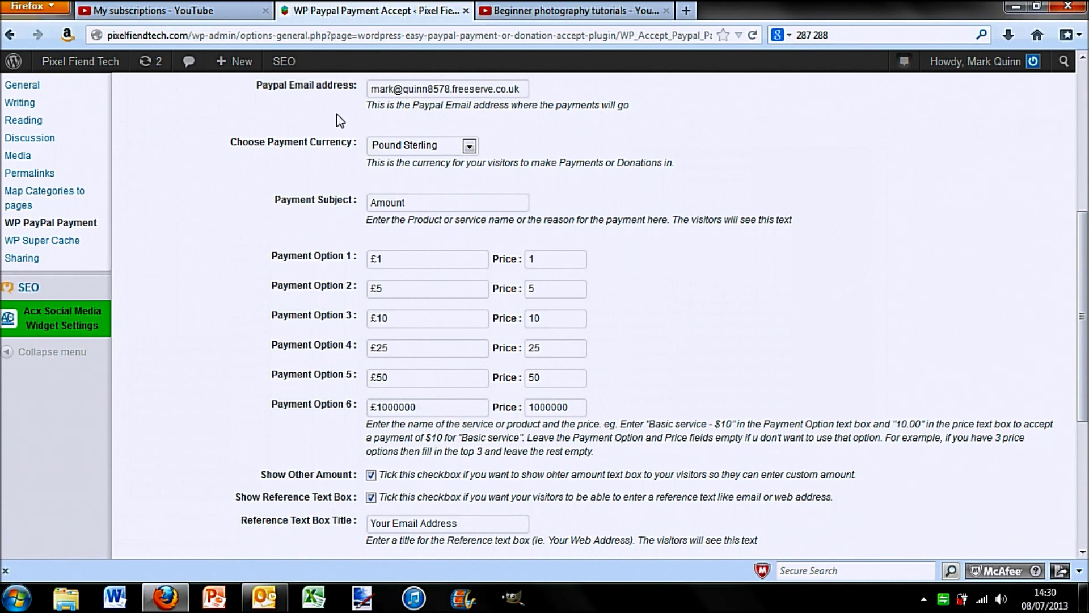
{"action": "left_click", "coordinate": [469, 146]}
{"action": "left_click", "coordinate": [470, 147]}
{"action": "scroll", "coordinate": [318, 200], "scroll_direction": "down", "scroll_amount": 1}
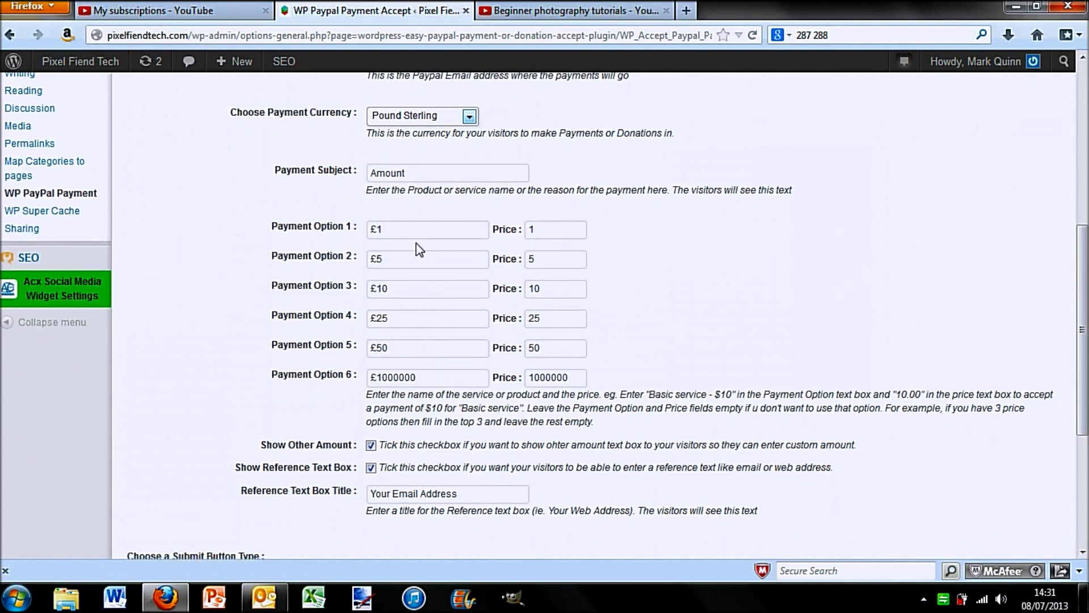
{"action": "scroll", "coordinate": [255, 381], "scroll_direction": "down", "scroll_amount": 1}
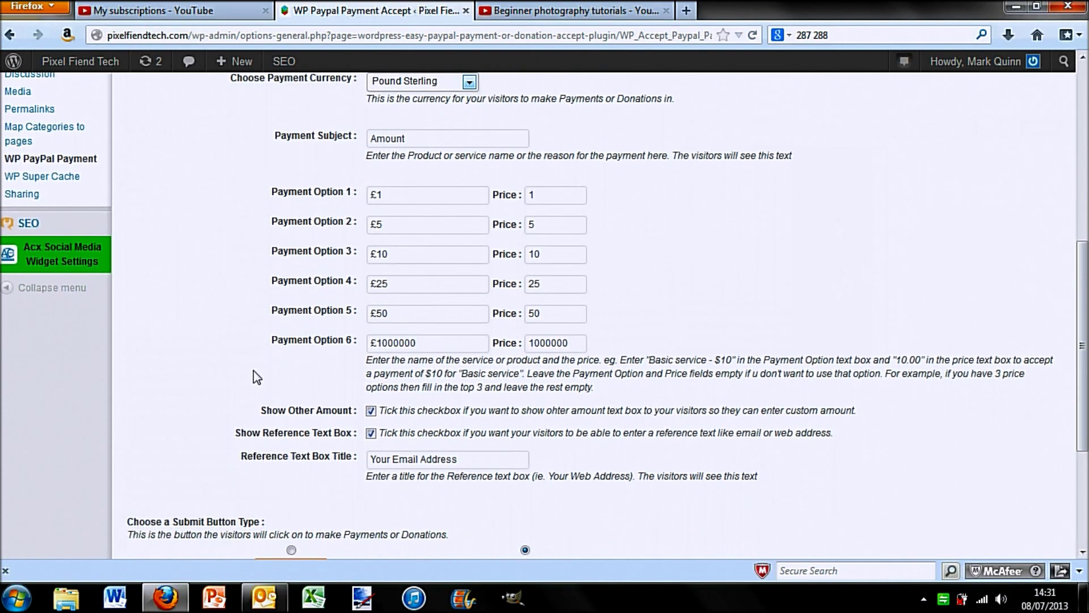
{"action": "scroll", "coordinate": [255, 379], "scroll_direction": "down", "scroll_amount": 2}
{"action": "scroll", "coordinate": [264, 371], "scroll_direction": "down", "scroll_amount": 1}
{"action": "scroll", "coordinate": [294, 328], "scroll_direction": "down", "scroll_amount": 2}
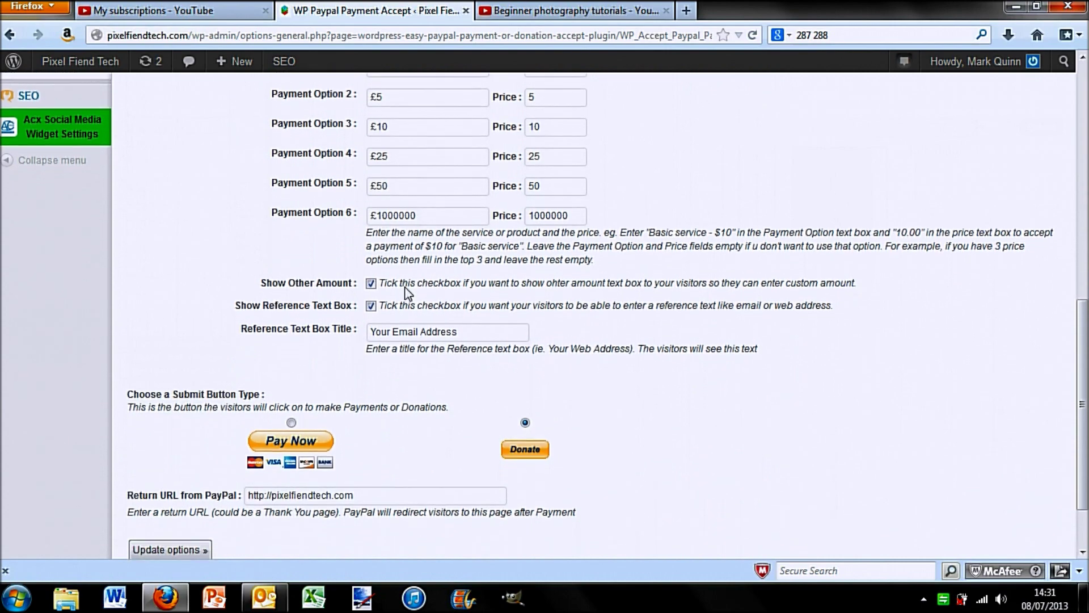
{"action": "scroll", "coordinate": [318, 296], "scroll_direction": "up", "scroll_amount": 1}
{"action": "scroll", "coordinate": [256, 306], "scroll_direction": "up", "scroll_amount": 10}
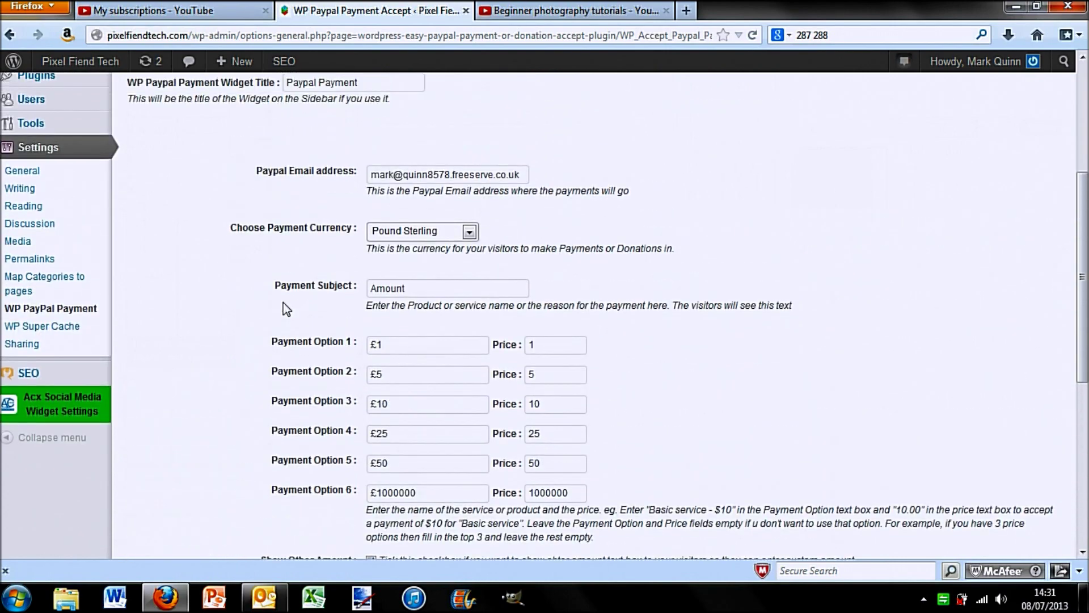
{"action": "scroll", "coordinate": [170, 328], "scroll_direction": "up", "scroll_amount": 1}
{"action": "scroll", "coordinate": [121, 341], "scroll_direction": "up", "scroll_amount": 2}
{"action": "scroll", "coordinate": [121, 340], "scroll_direction": "down", "scroll_amount": 1}
{"action": "scroll", "coordinate": [125, 314], "scroll_direction": "down", "scroll_amount": 1}
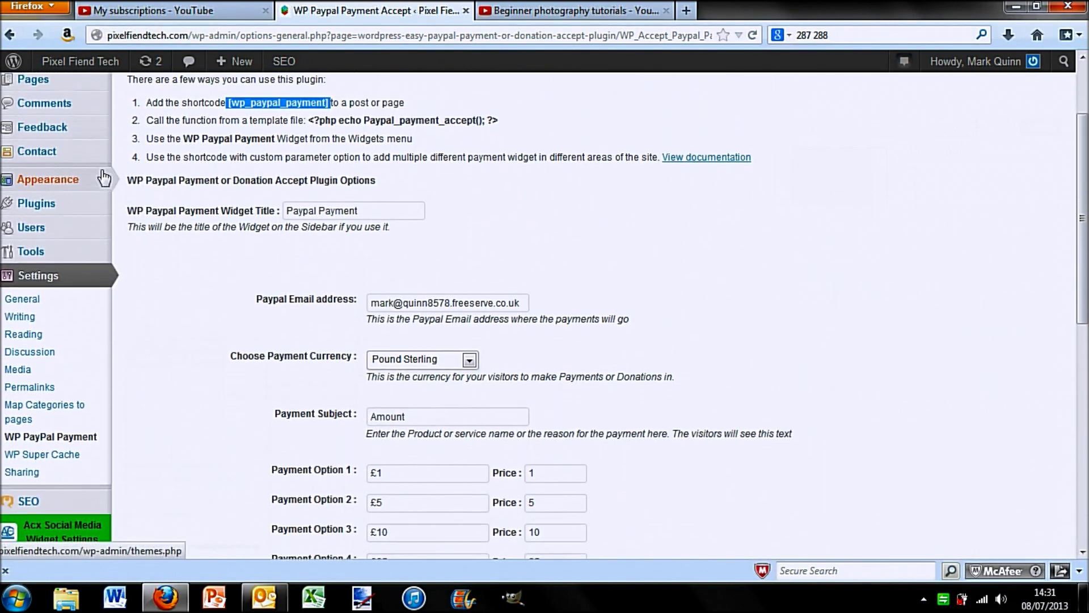
{"action": "scroll", "coordinate": [85, 272], "scroll_direction": "up", "scroll_amount": 2}
{"action": "scroll", "coordinate": [72, 267], "scroll_direction": "up", "scroll_amount": 1}
{"action": "mouse_move", "coordinate": [33, 185]}
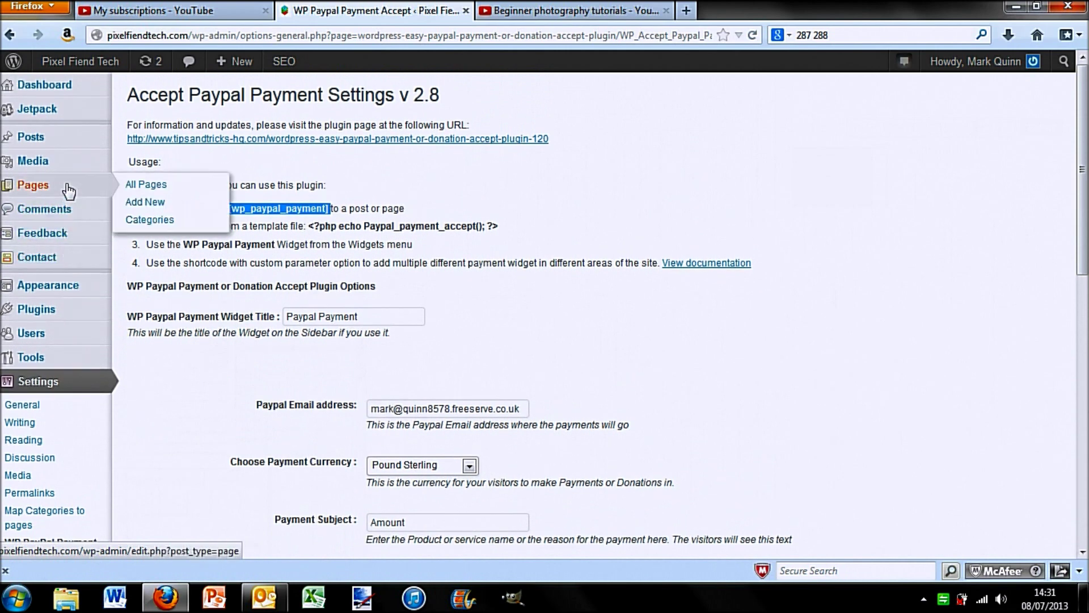
{"action": "left_click", "coordinate": [125, 186]}
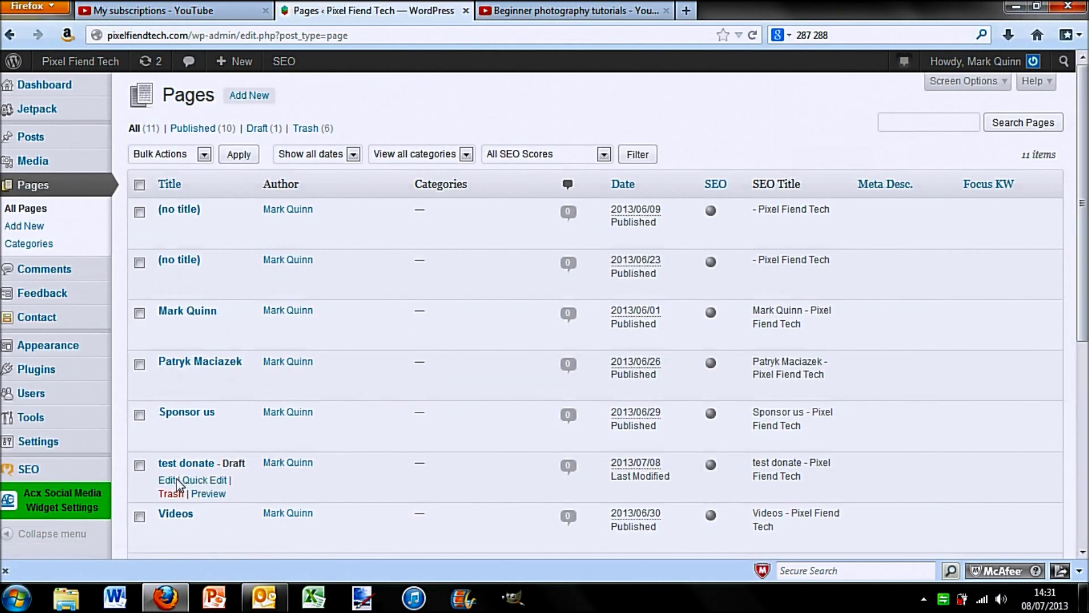
Step: Paste [wp_paypal_payment] into the 'test donate' draft and preview the donation form
{"action": "left_click", "coordinate": [169, 481]}
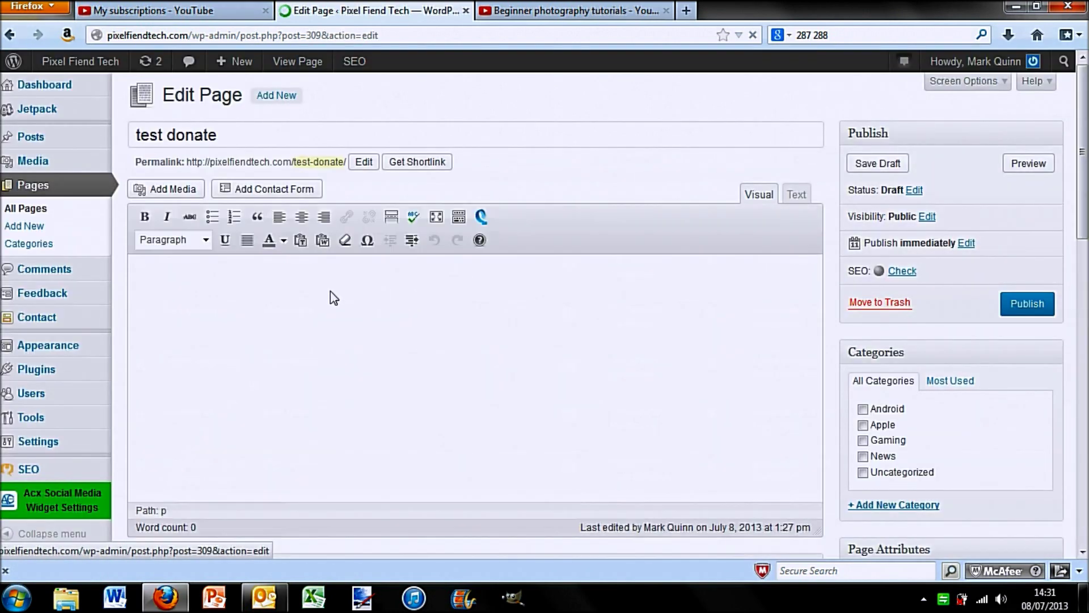
{"action": "key", "text": "ctrl+v"}
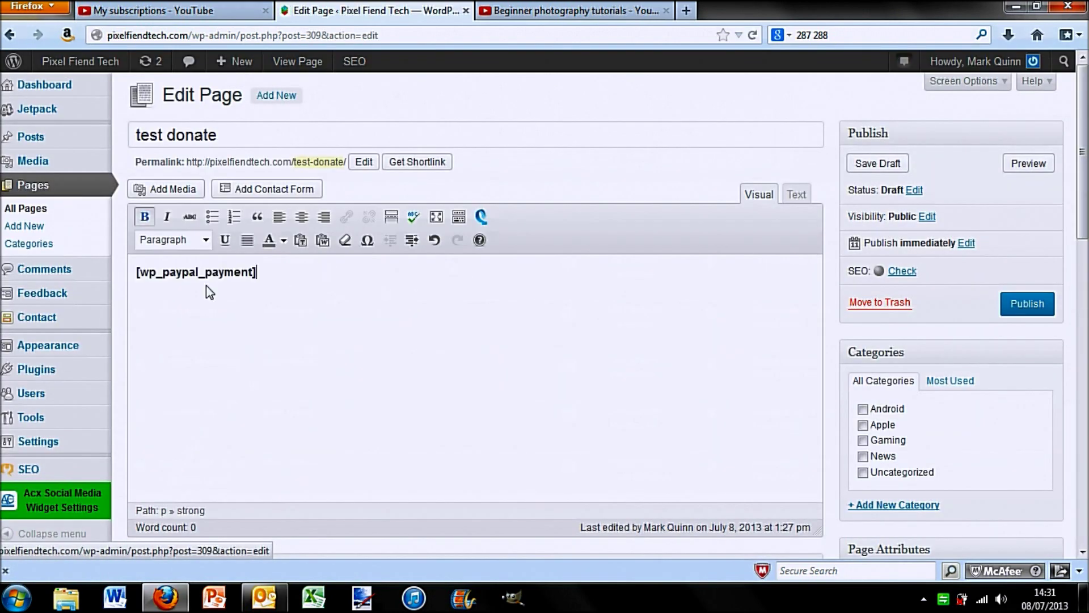
{"action": "left_click", "coordinate": [1026, 164]}
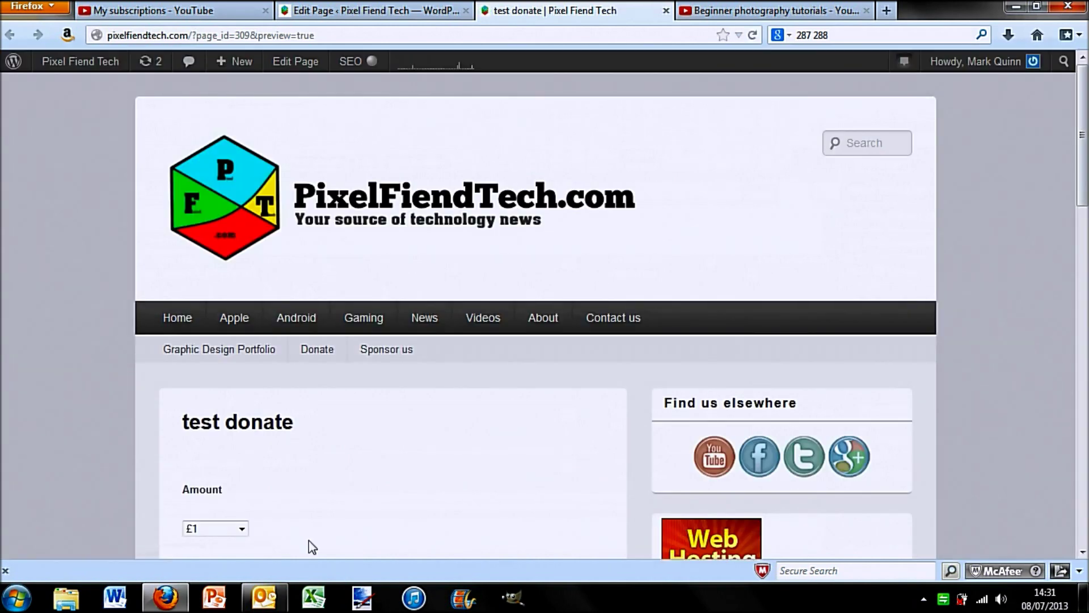
{"action": "scroll", "coordinate": [136, 400], "scroll_direction": "down", "scroll_amount": 1}
{"action": "scroll", "coordinate": [190, 426], "scroll_direction": "down", "scroll_amount": 5}
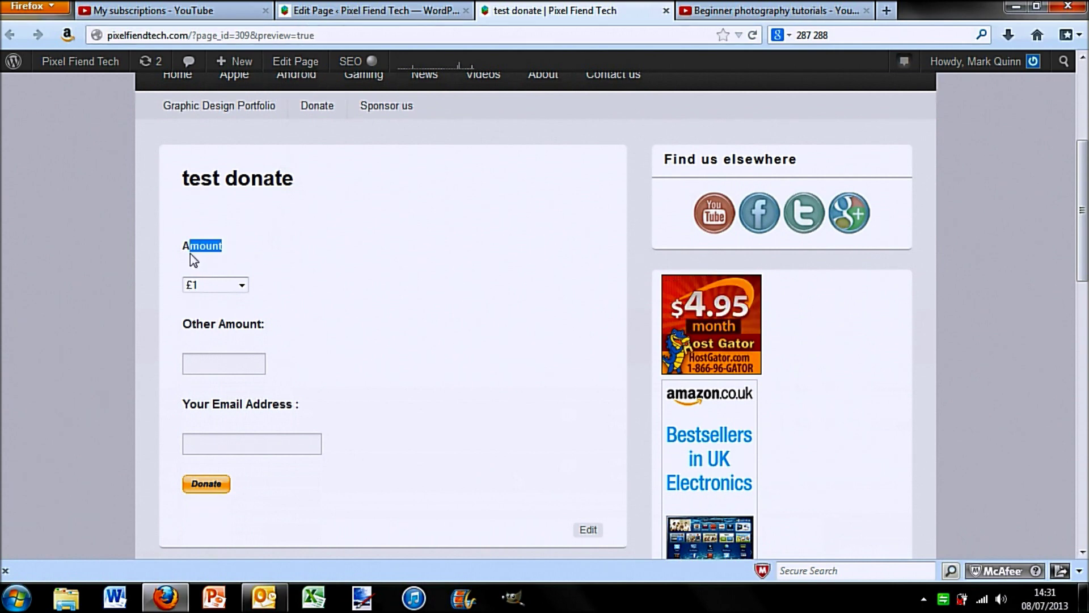
{"action": "left_click_drag", "start_coordinate": [190, 253], "coordinate": [176, 256]}
{"action": "left_click", "coordinate": [242, 285]}
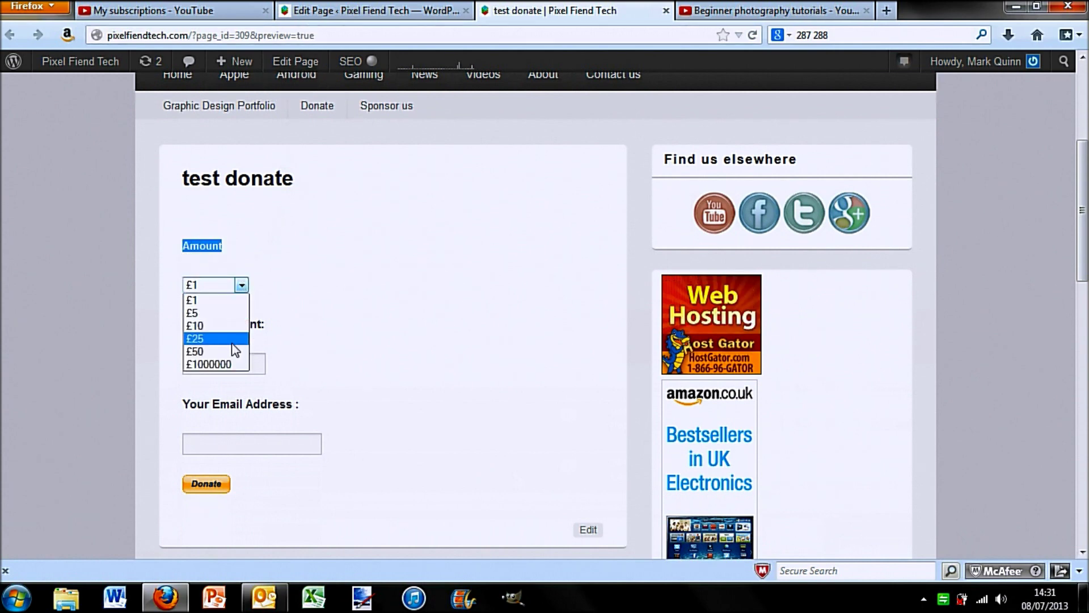
{"action": "left_click", "coordinate": [228, 300]}
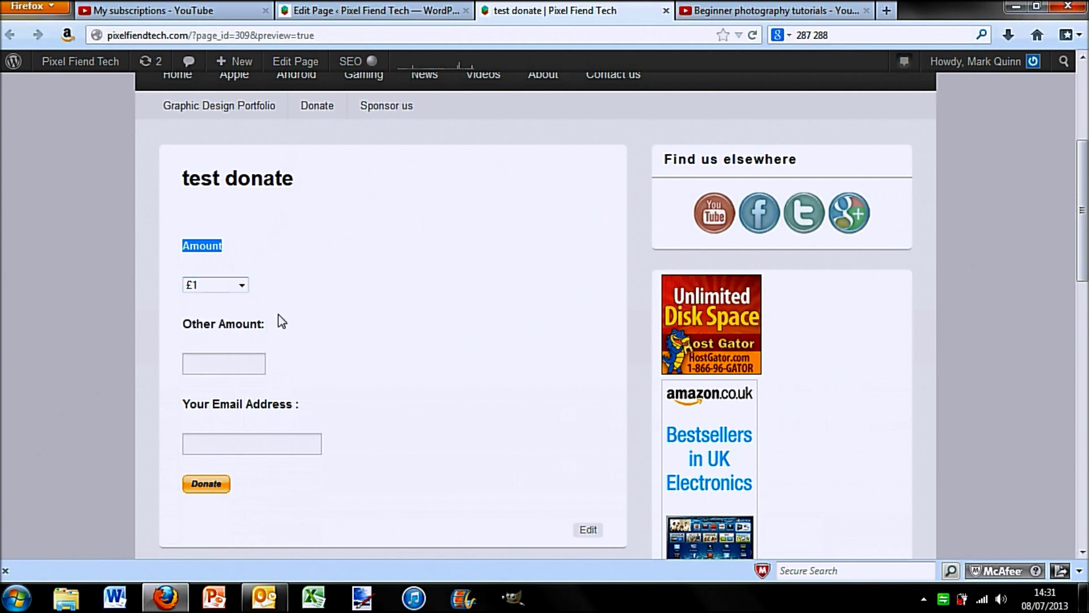
{"action": "left_click", "coordinate": [246, 367]}
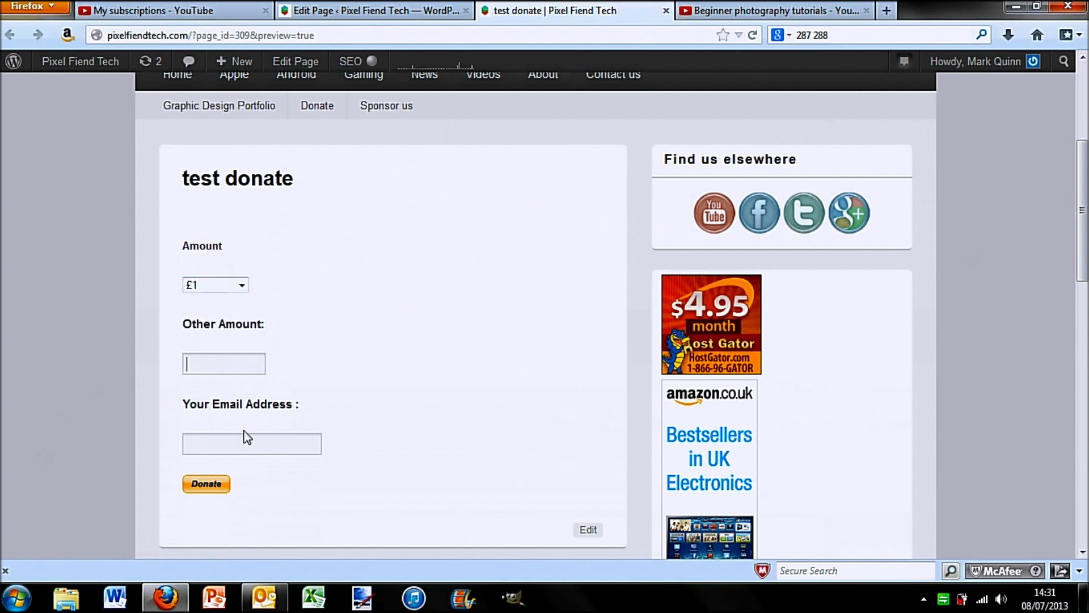
{"action": "left_click", "coordinate": [241, 453]}
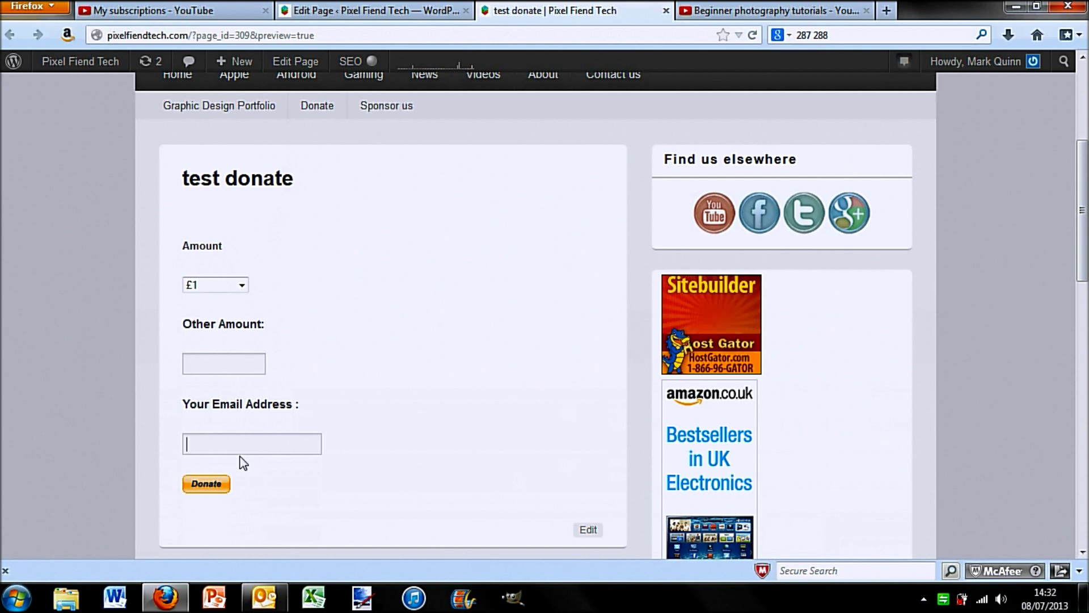
{"action": "scroll", "coordinate": [2, 247], "scroll_direction": "down", "scroll_amount": 1}
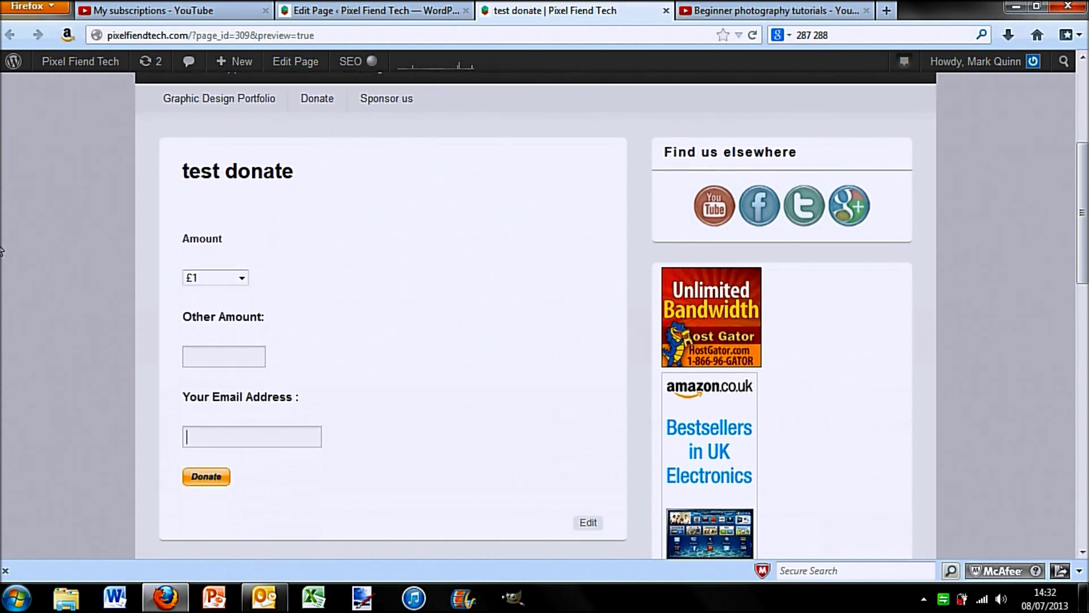
{"action": "scroll", "coordinate": [2, 247], "scroll_direction": "up", "scroll_amount": 3}
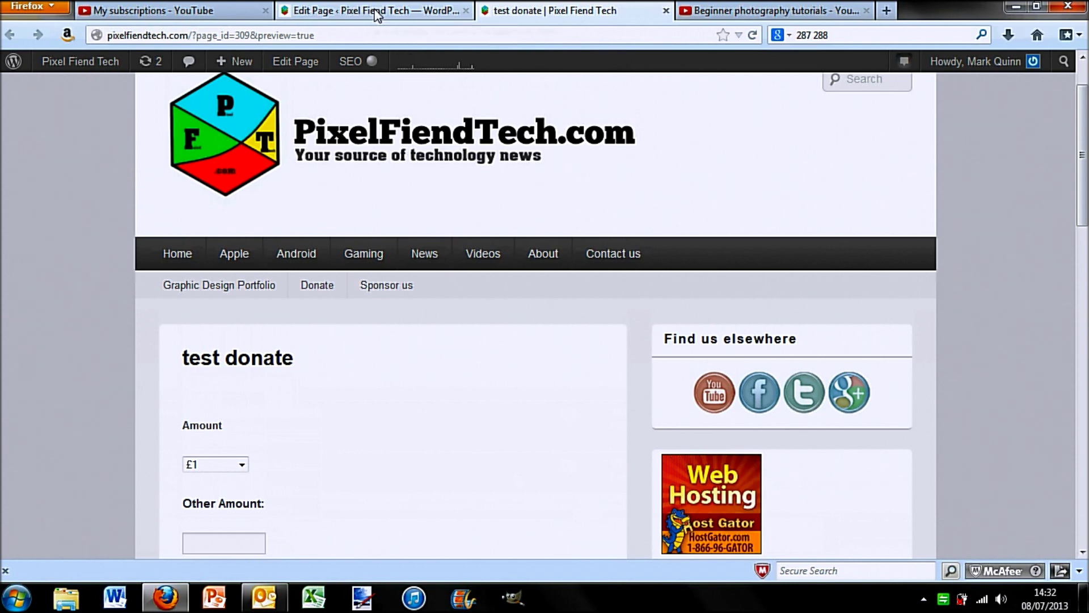
{"action": "left_click", "coordinate": [375, 11]}
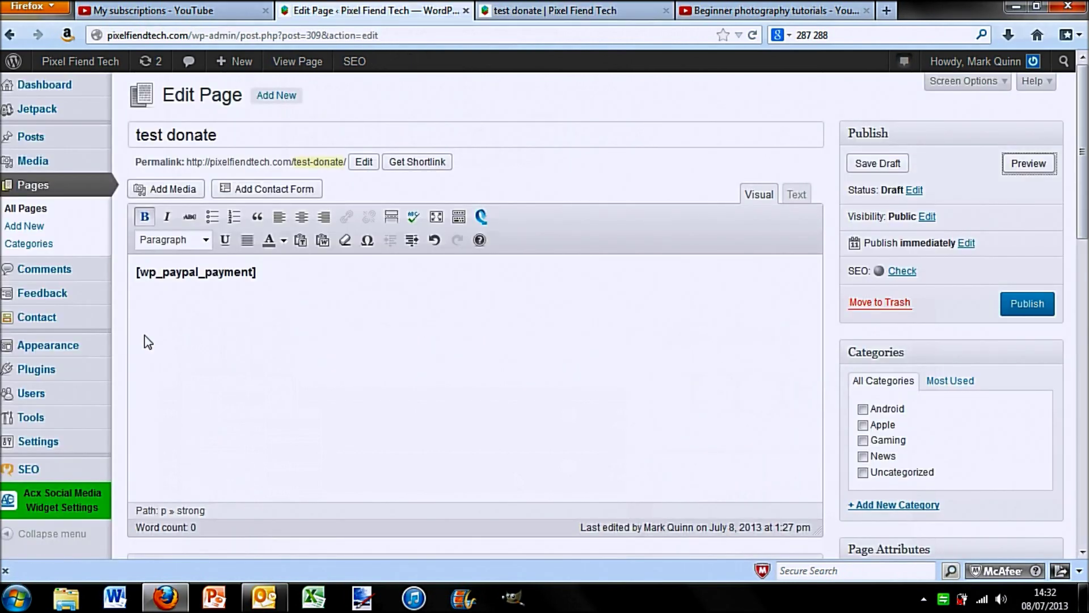